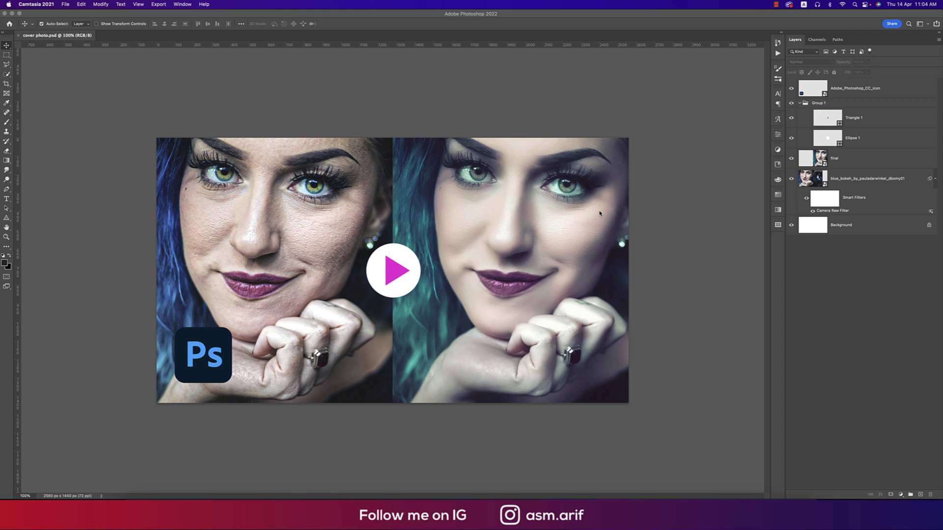
- Open the blue_bokeh_by_pauladarwinkel portrait JPEG and duplicate its Background as Layer 1
click(144, 71)
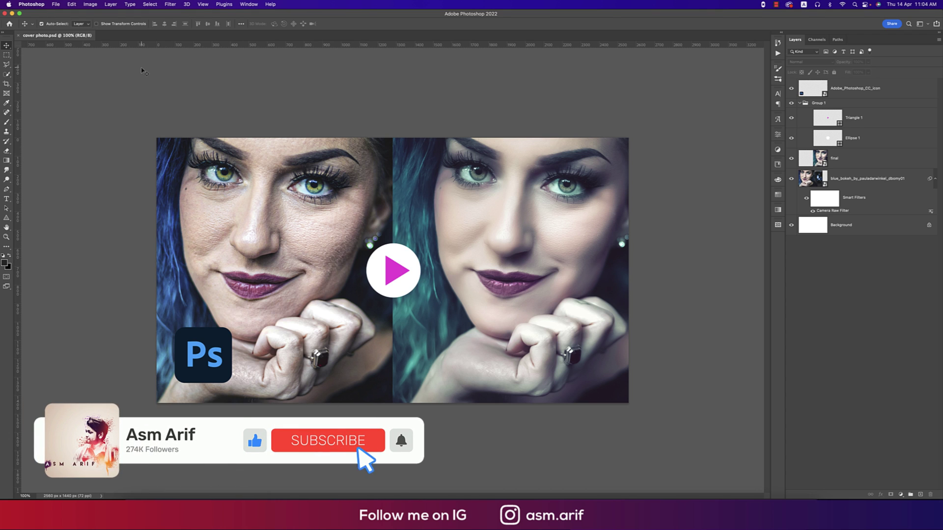
click(56, 5)
click(440, 111)
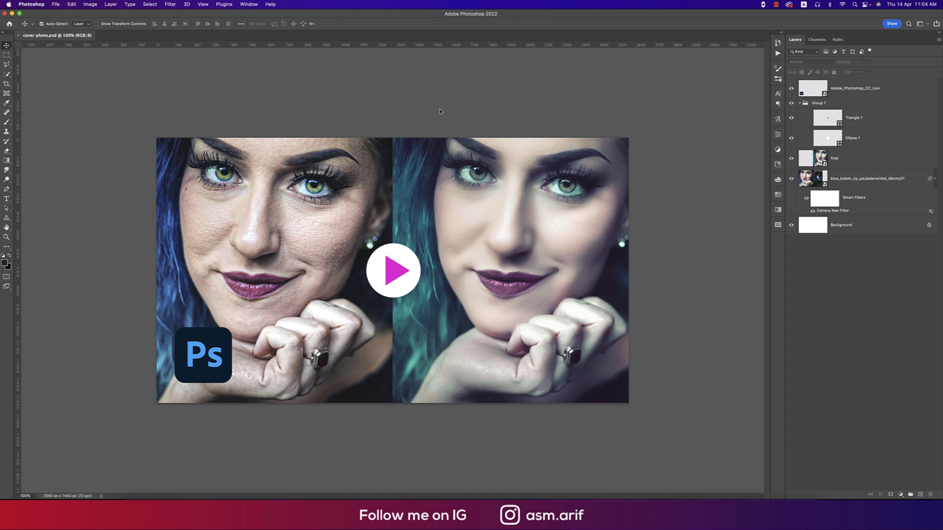
key(super+o)
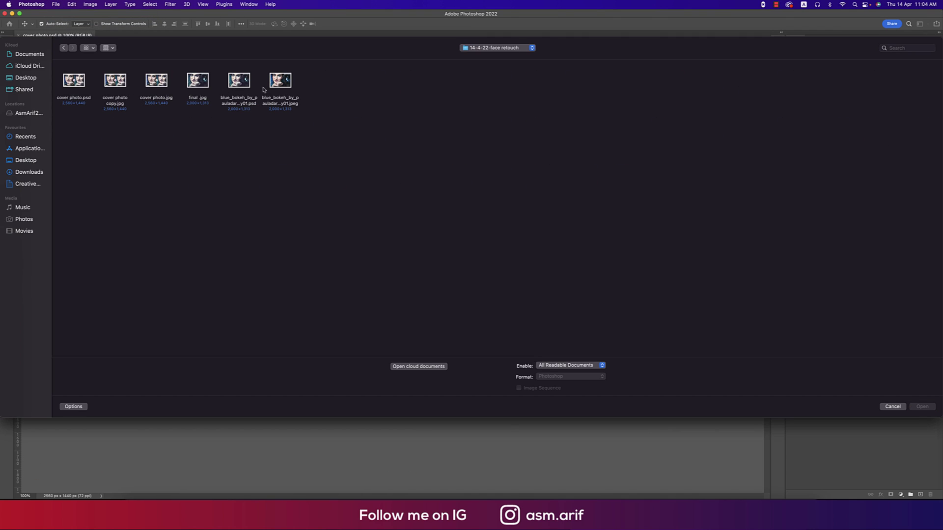
click(279, 83)
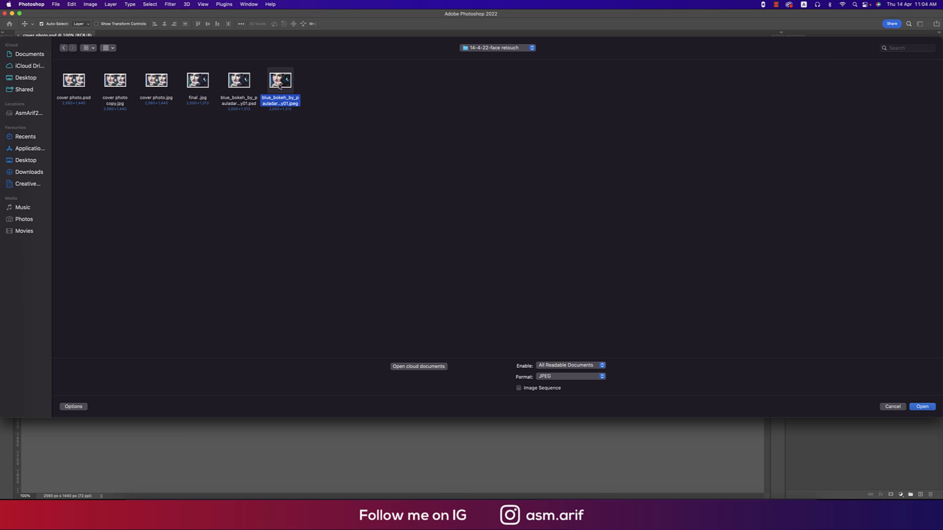
click(926, 409)
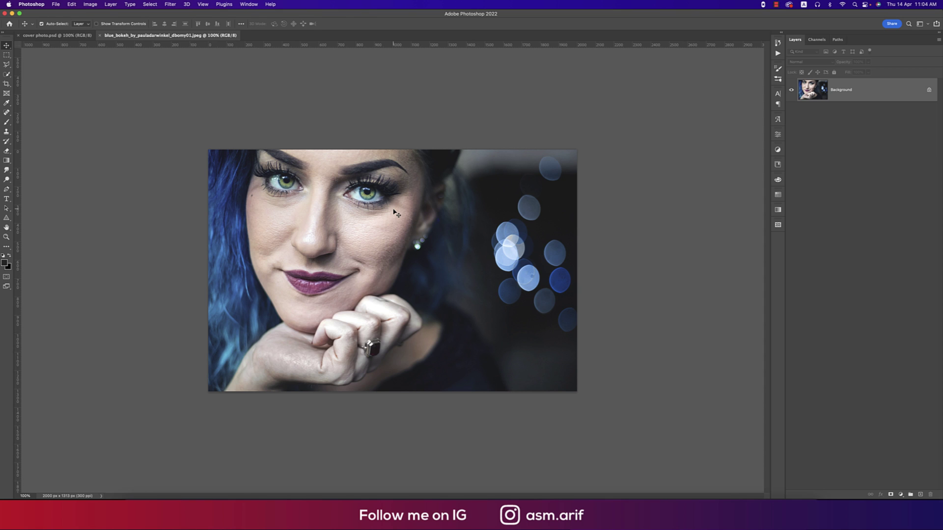
key(super+j)
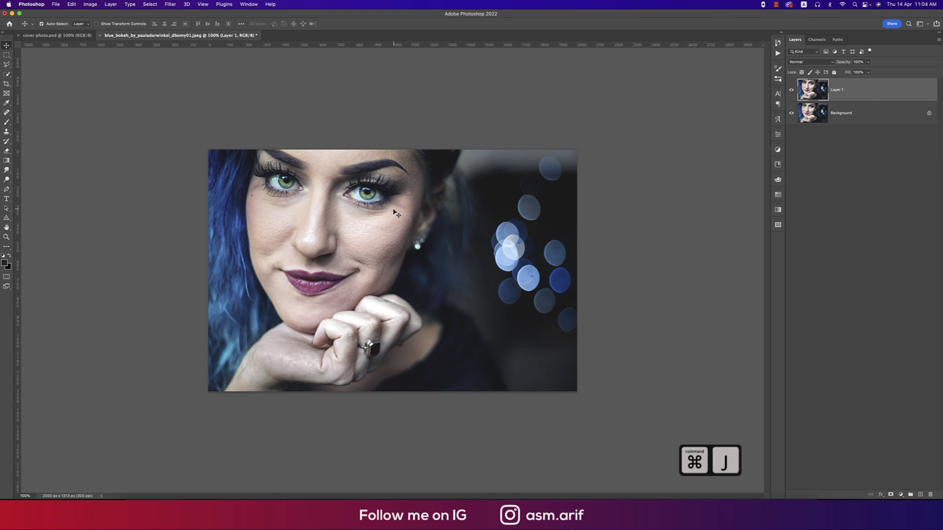
- Apply the Skin Smoothing neural filter with Blur 88 and Smoothness +43 as a new layer
click(170, 5)
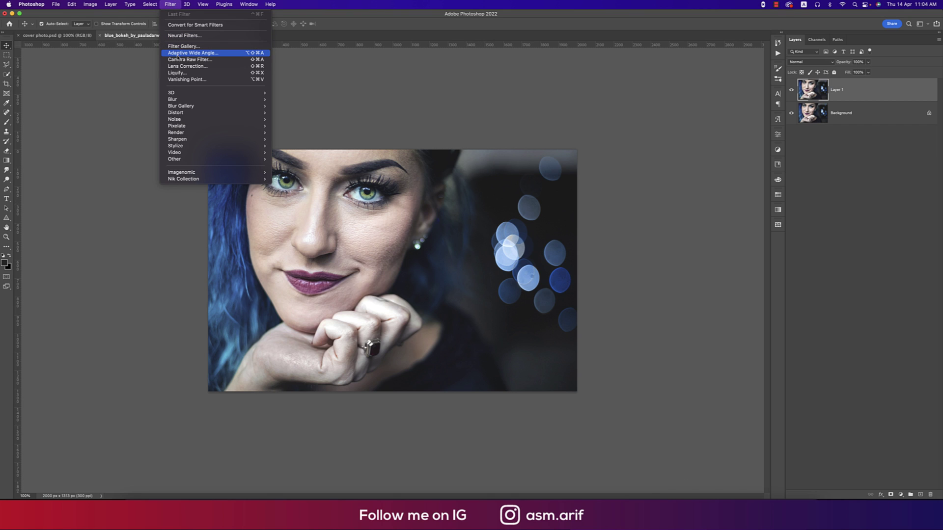
click(183, 35)
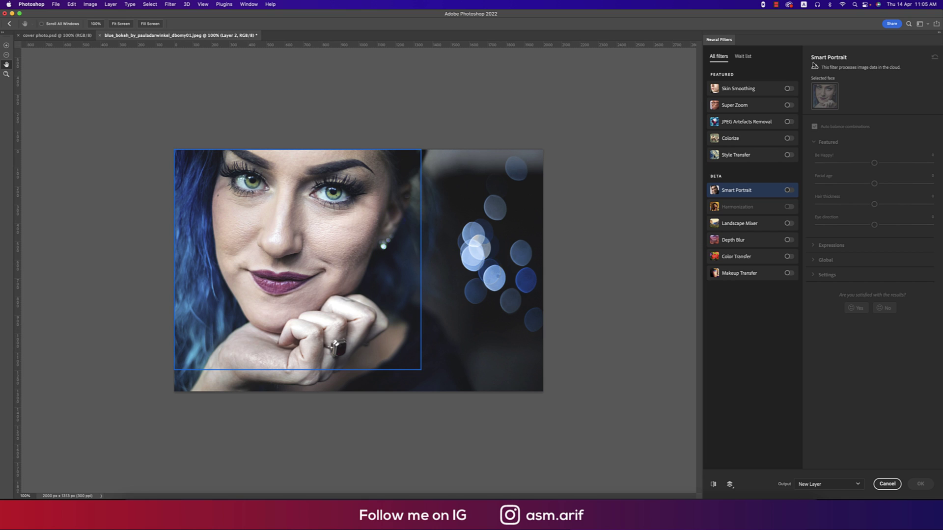
click(788, 89)
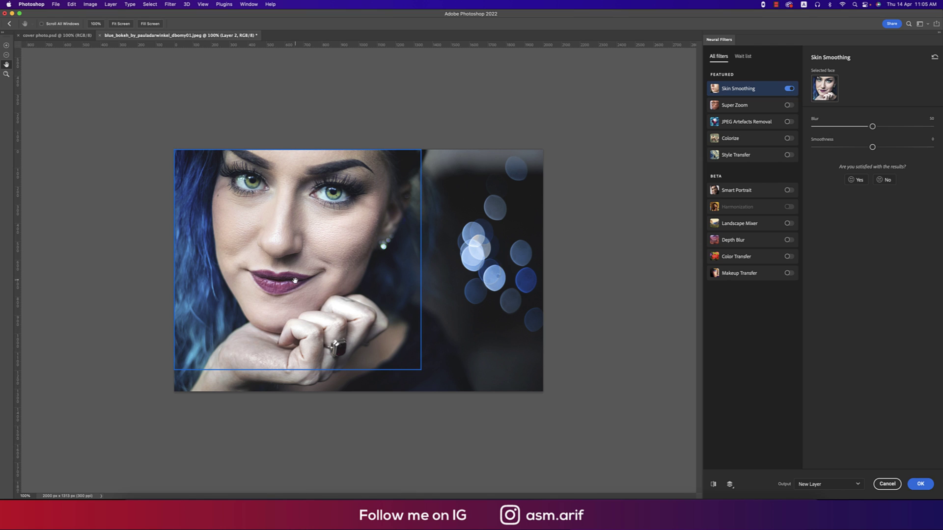
drag(872, 127, 918, 128)
click(915, 147)
drag(916, 148, 923, 147)
click(915, 487)
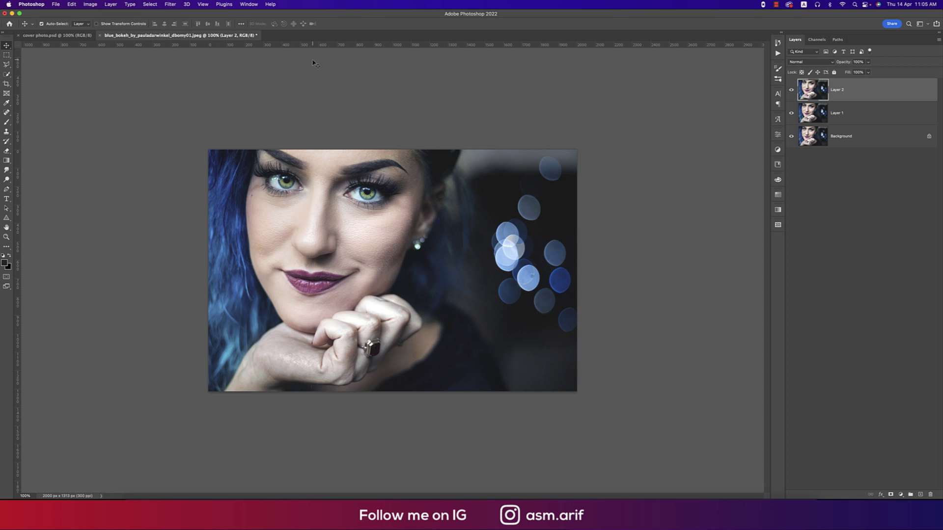
- In Portraiture 3, set Use Mask 0, Warmth +3, and Tint, Brightness and Contrast +1
click(169, 5)
mouse_move(221, 173)
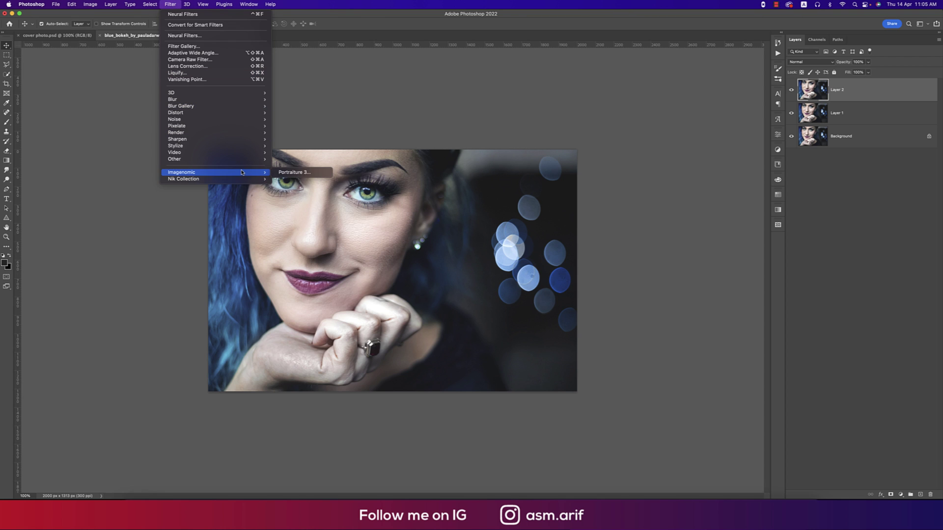
click(292, 173)
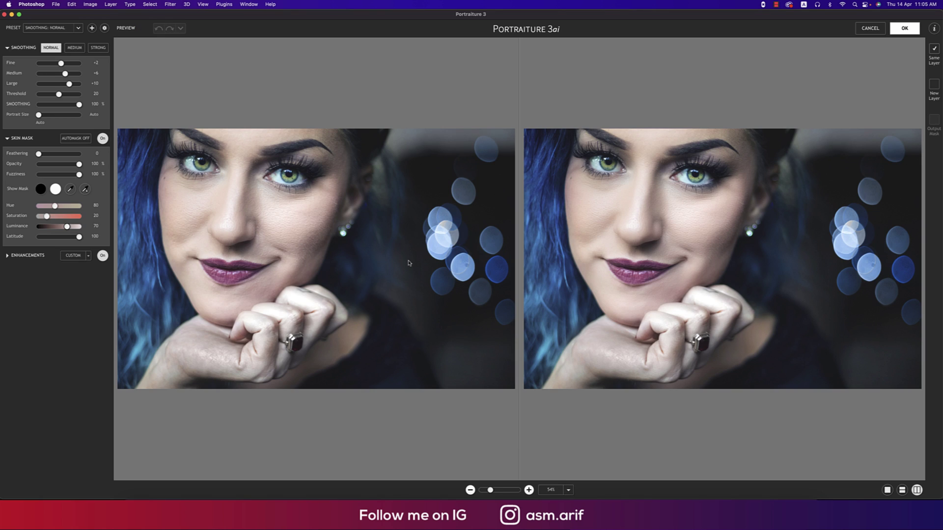
click(7, 256)
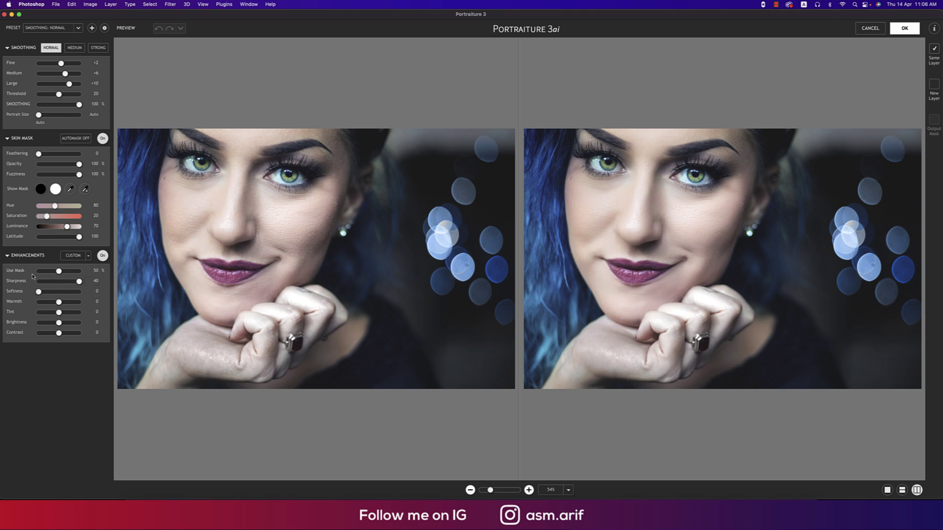
double_click(65, 272)
double_click(49, 293)
click(61, 303)
click(60, 312)
click(59, 323)
click(61, 334)
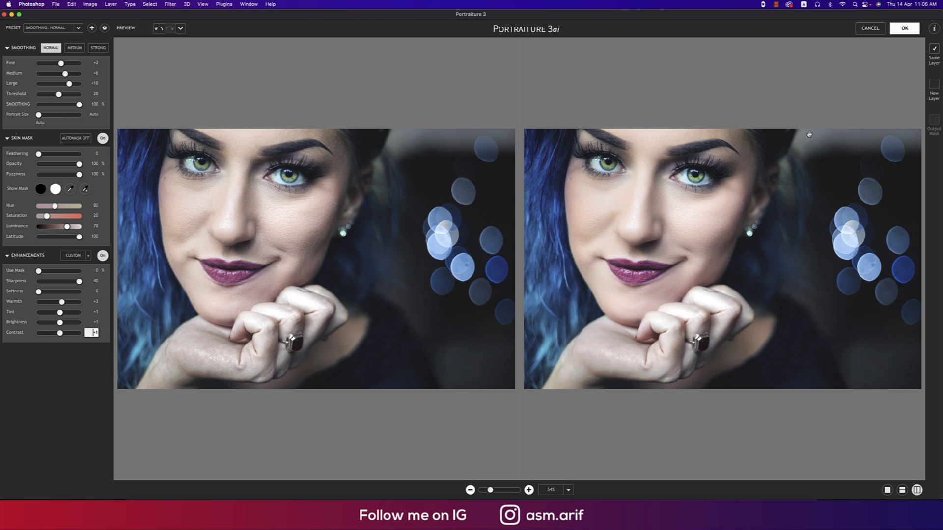
click(899, 30)
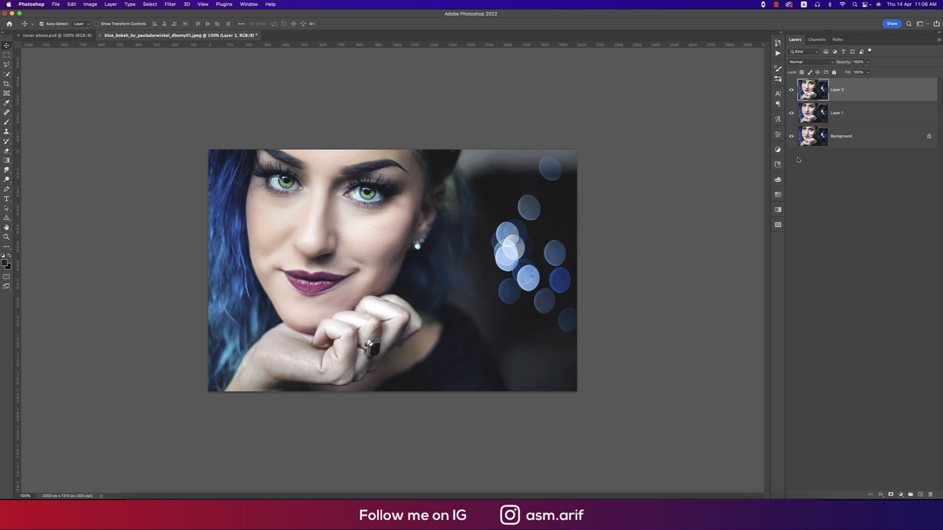
alt+click(791, 136)
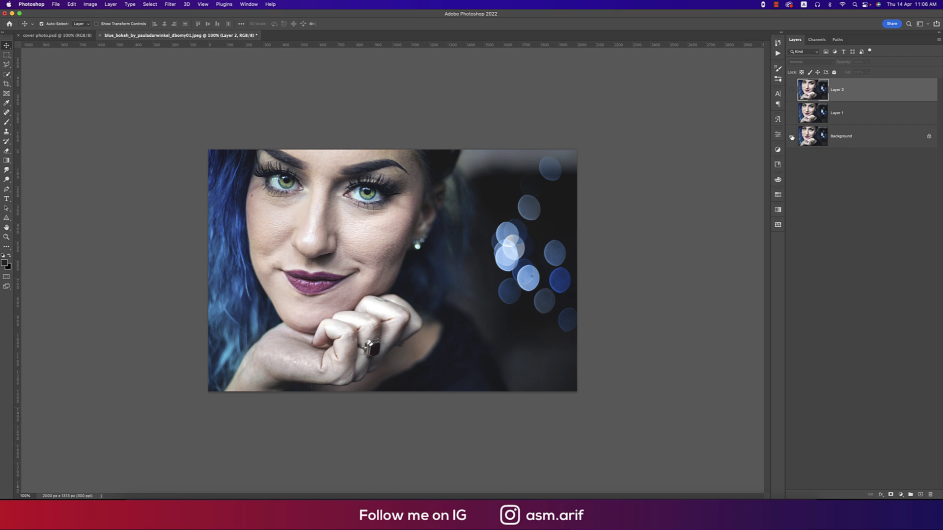
alt+click(791, 137)
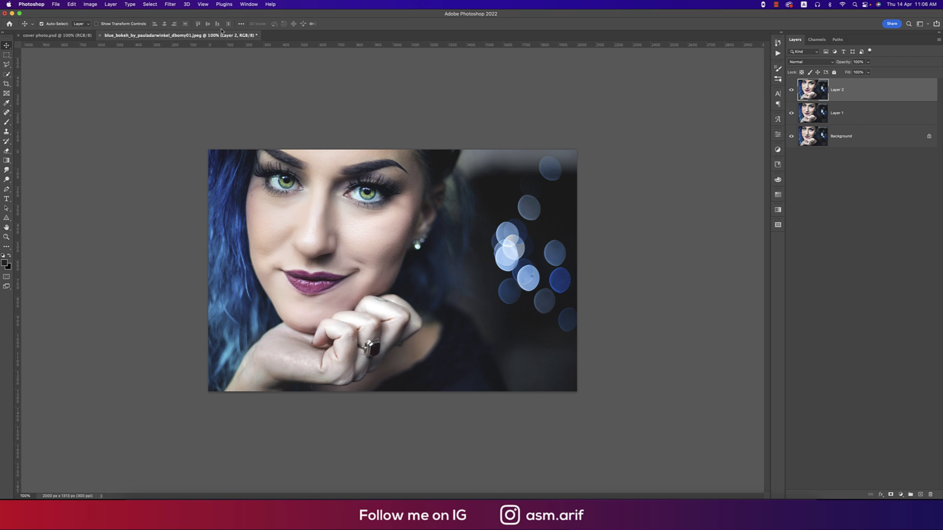
- Open the Camera Raw filter and load the Natural Girl.xmp settings preset
click(172, 5)
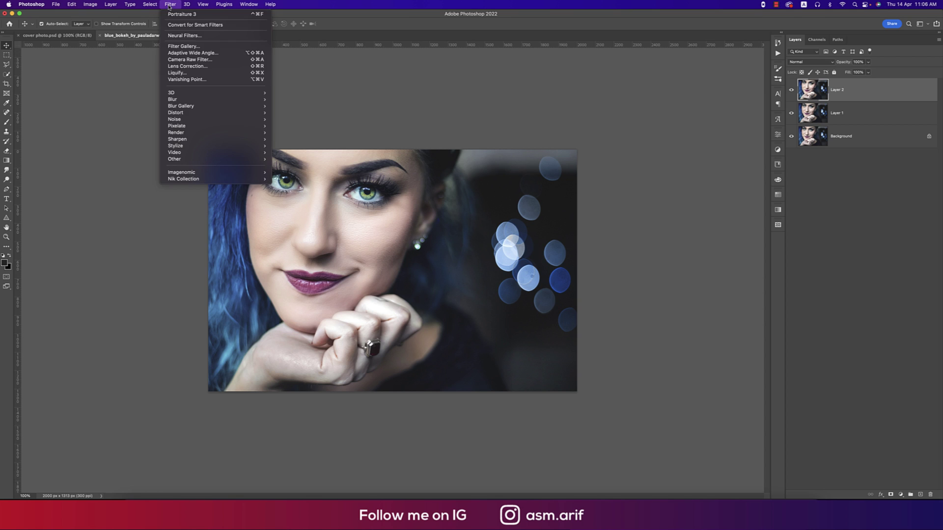
click(189, 59)
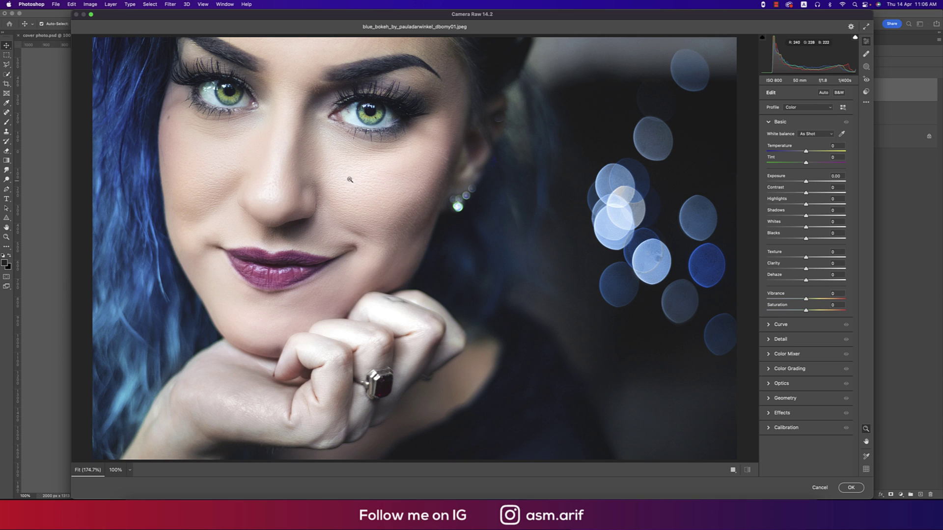
click(866, 102)
click(802, 196)
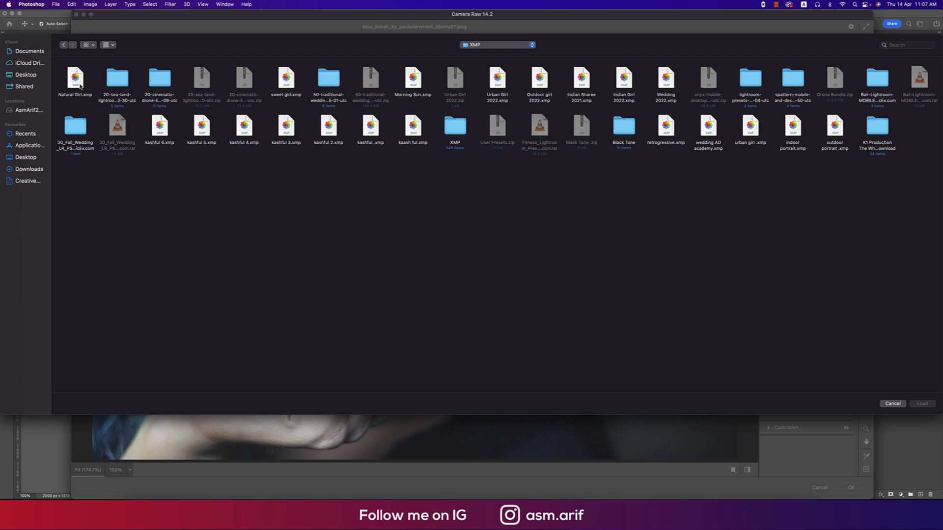
click(79, 84)
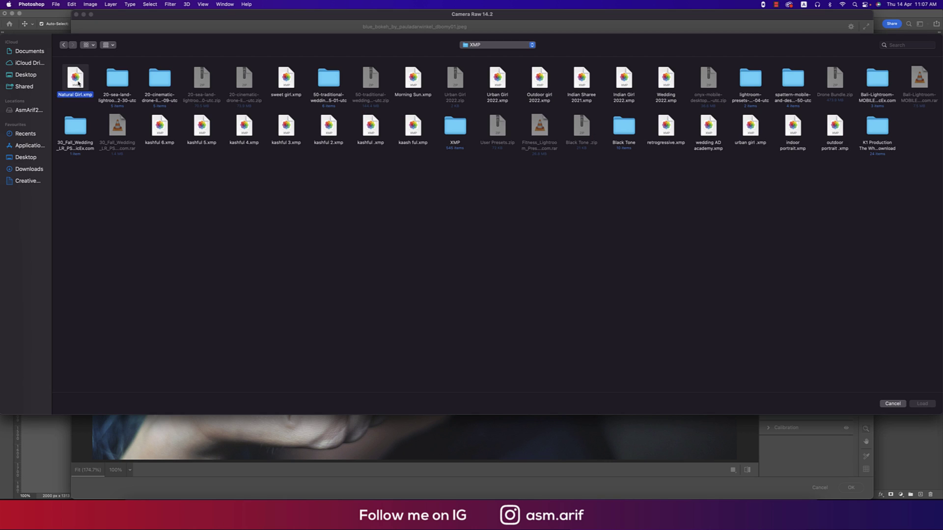
click(922, 403)
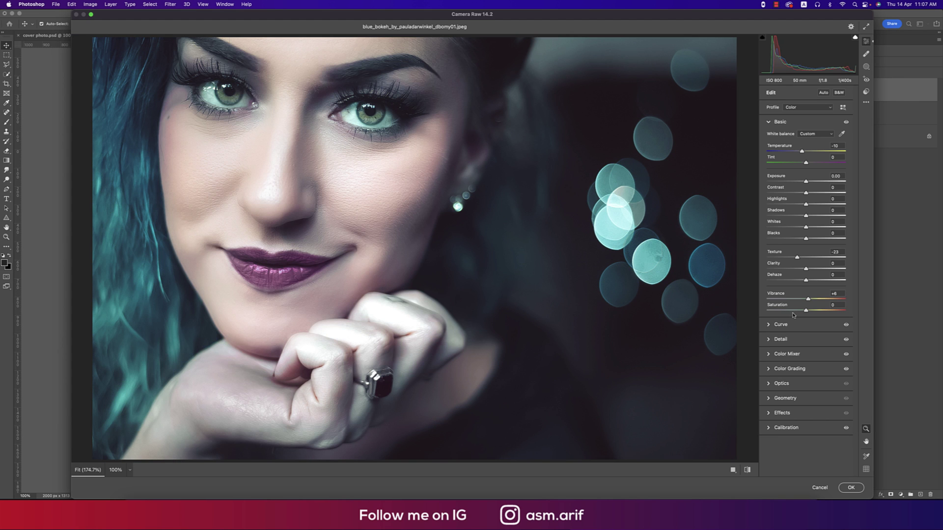
- Shift the Color Mixer Blues hue back toward teal, check Saturation, and apply Camera Raw
click(776, 340)
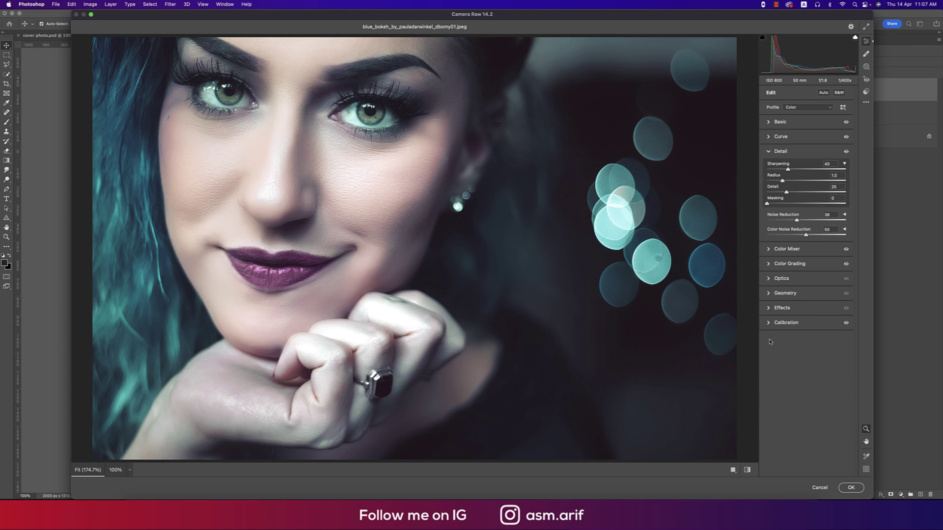
click(771, 249)
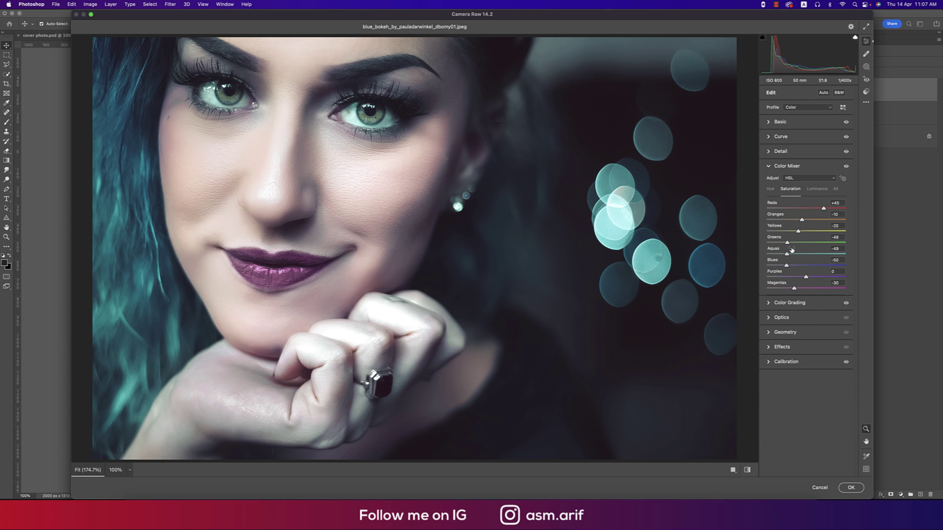
click(771, 190)
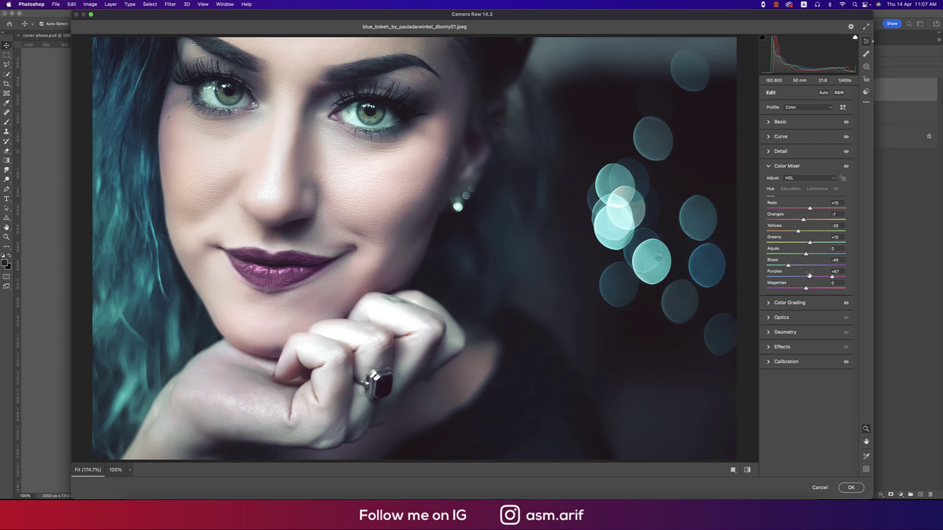
click(803, 266)
drag(803, 267, 792, 243)
click(792, 192)
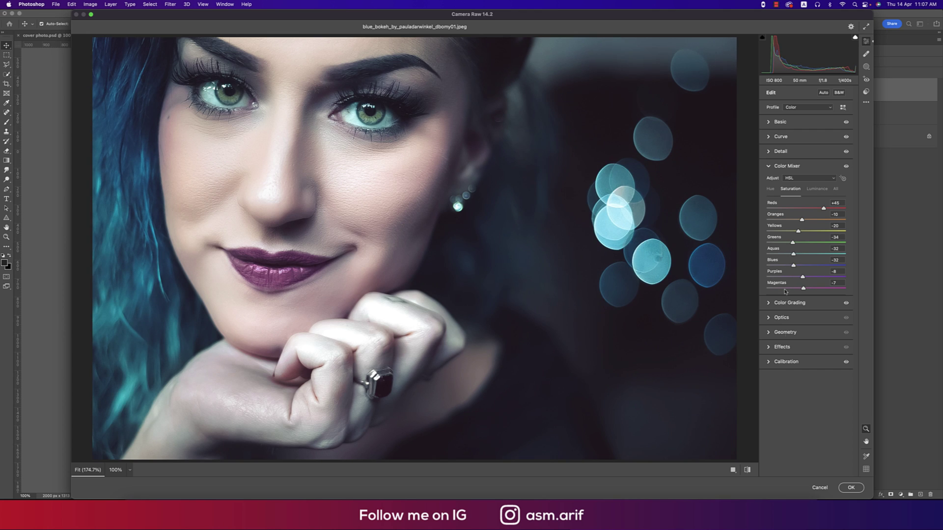
click(854, 488)
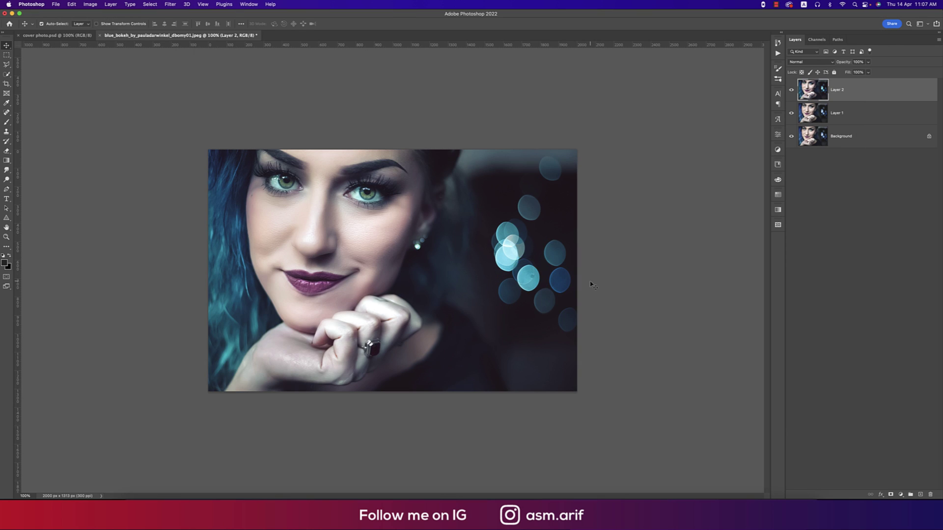
- Compare the edits against the original, then launch Color Efex Pro 4 on the layer
alt+click(791, 137)
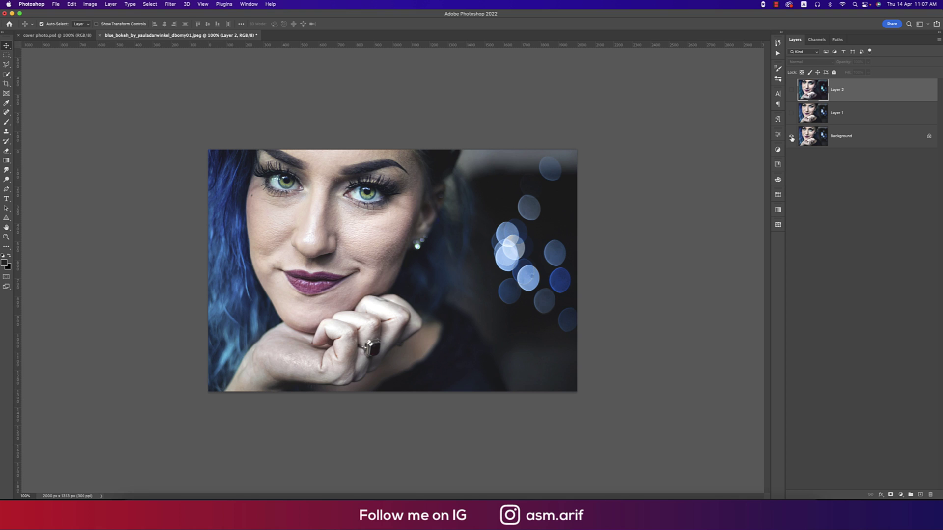
alt+click(791, 138)
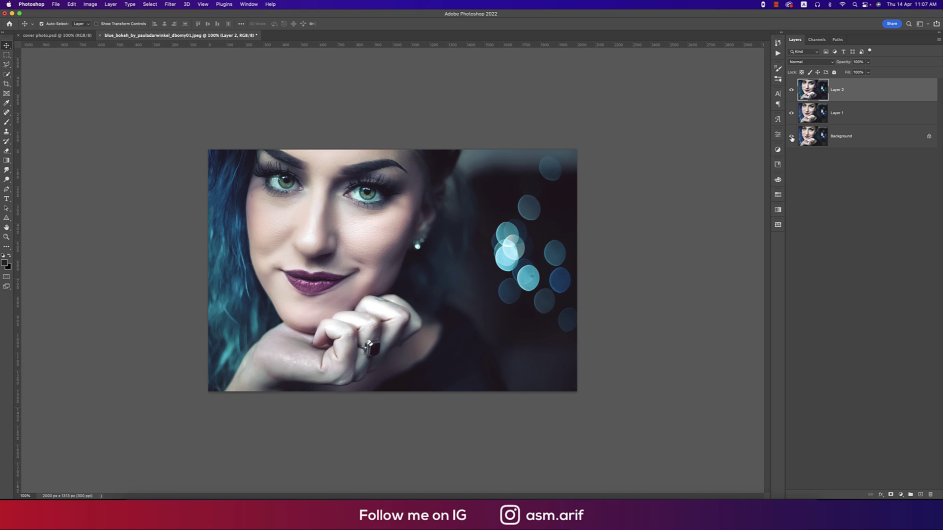
click(170, 4)
mouse_move(239, 180)
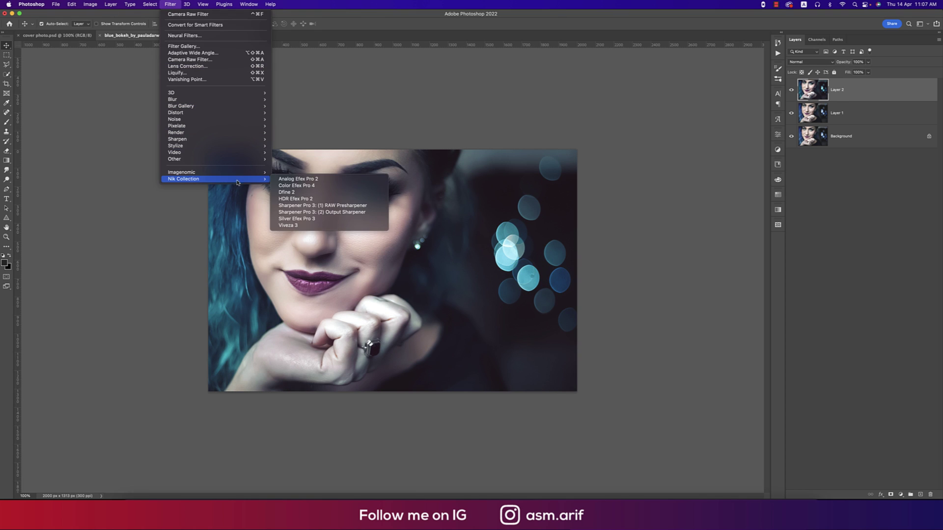
click(293, 187)
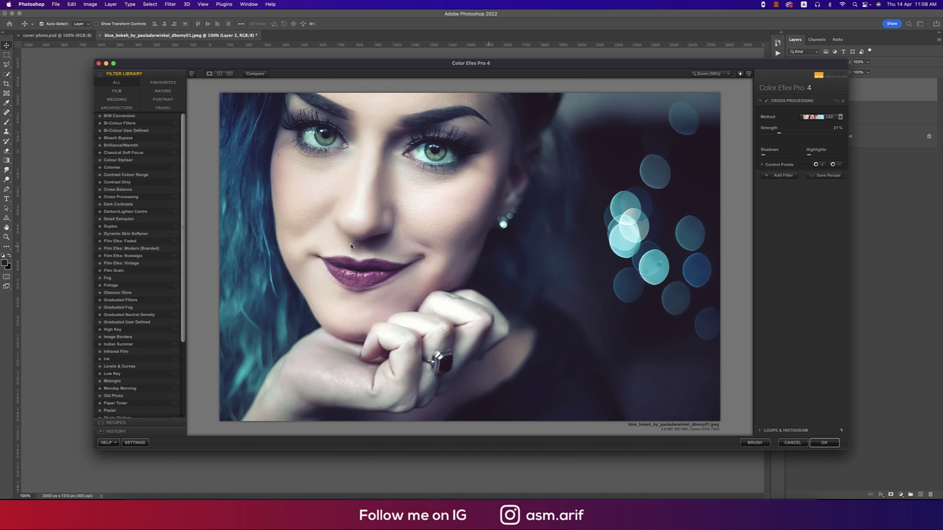
- Apply the Cross Processing filter with method L02 at 10% strength
click(128, 213)
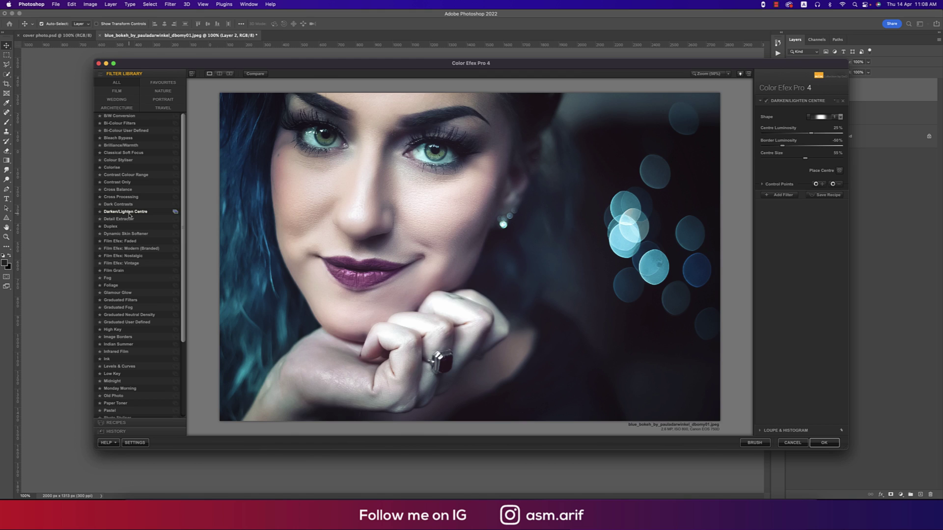
click(124, 219)
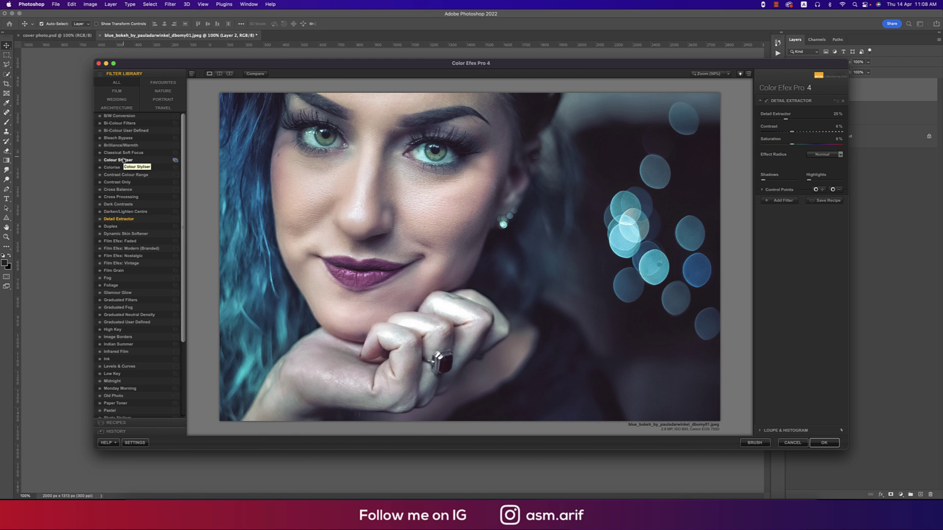
click(124, 197)
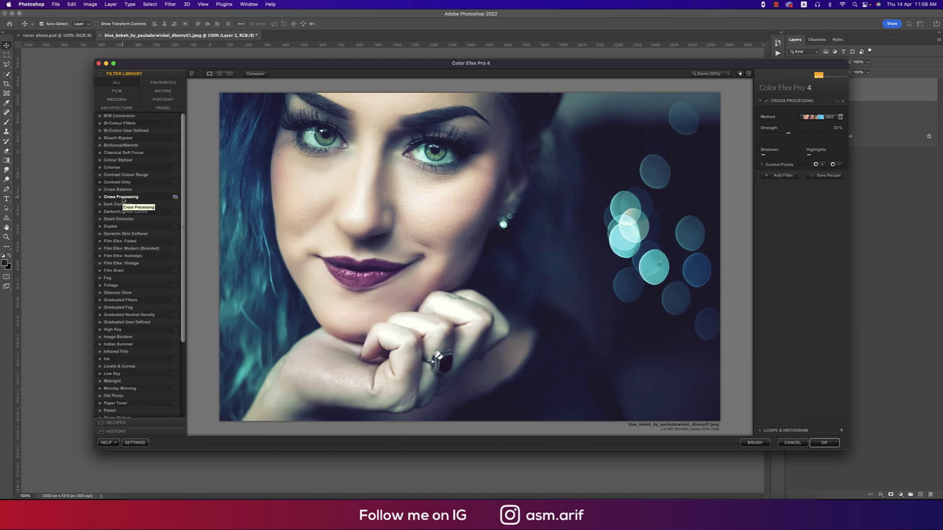
click(814, 118)
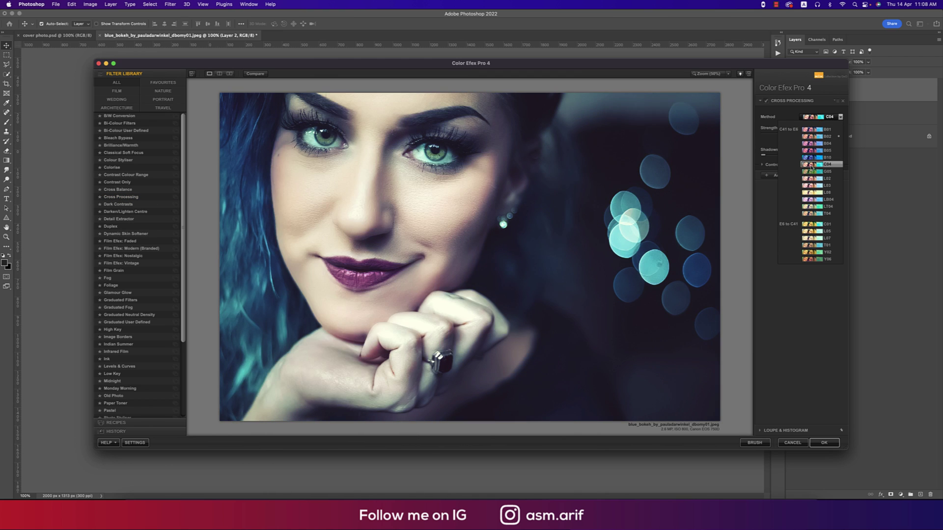
click(811, 179)
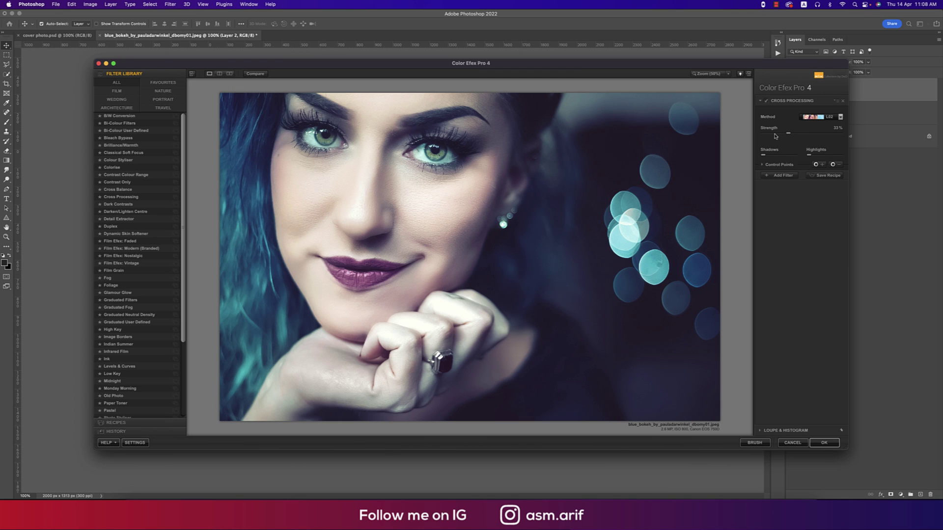
drag(788, 133, 771, 137)
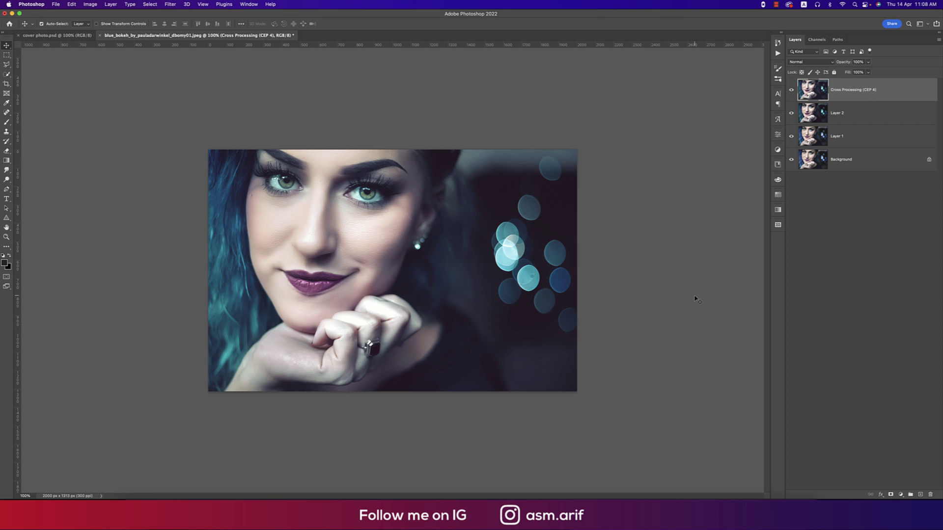
alt+click(791, 160)
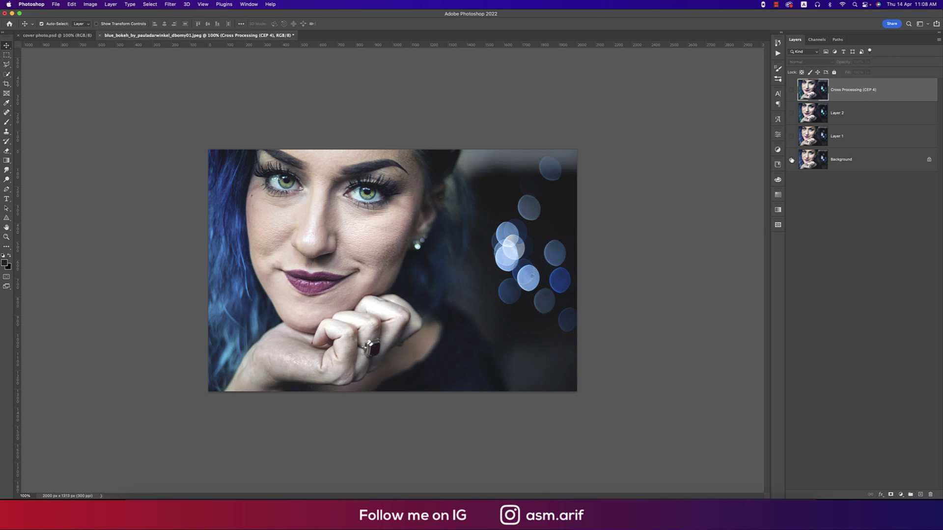
alt+click(791, 160)
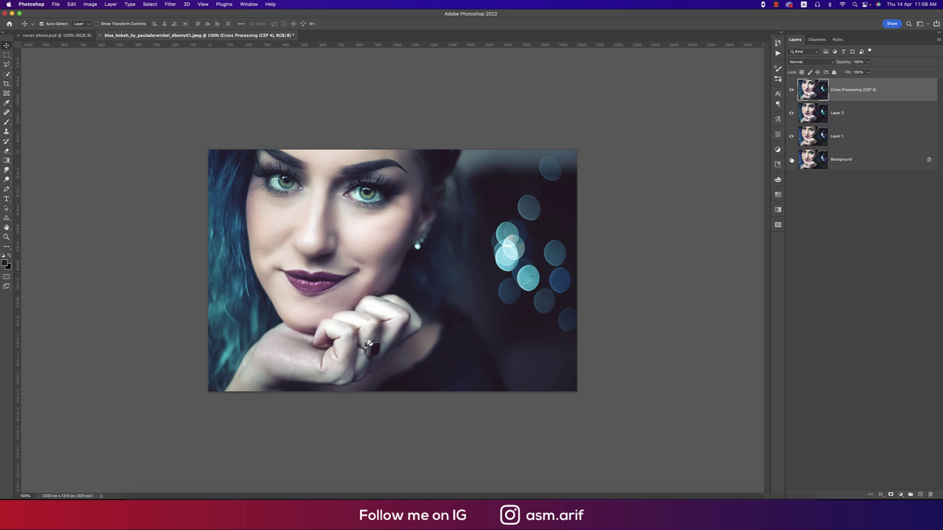
alt+click(791, 160)
alt+click(791, 160)
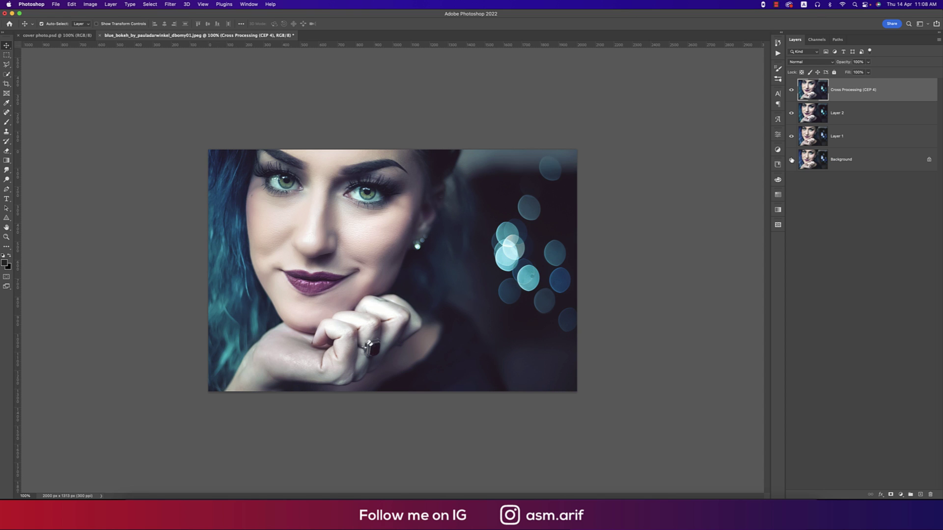